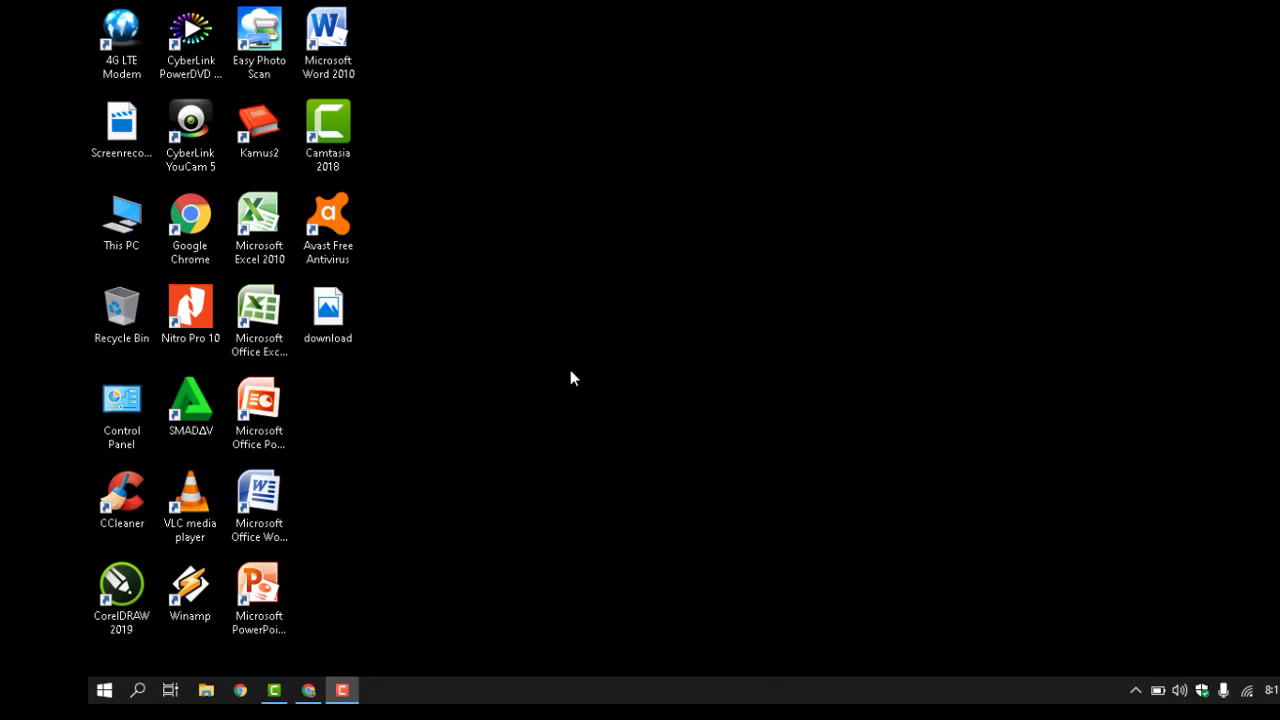
Open Google Chrome and search Google for "PC REMOTE DOWNLOAD".
left_click(201, 246)
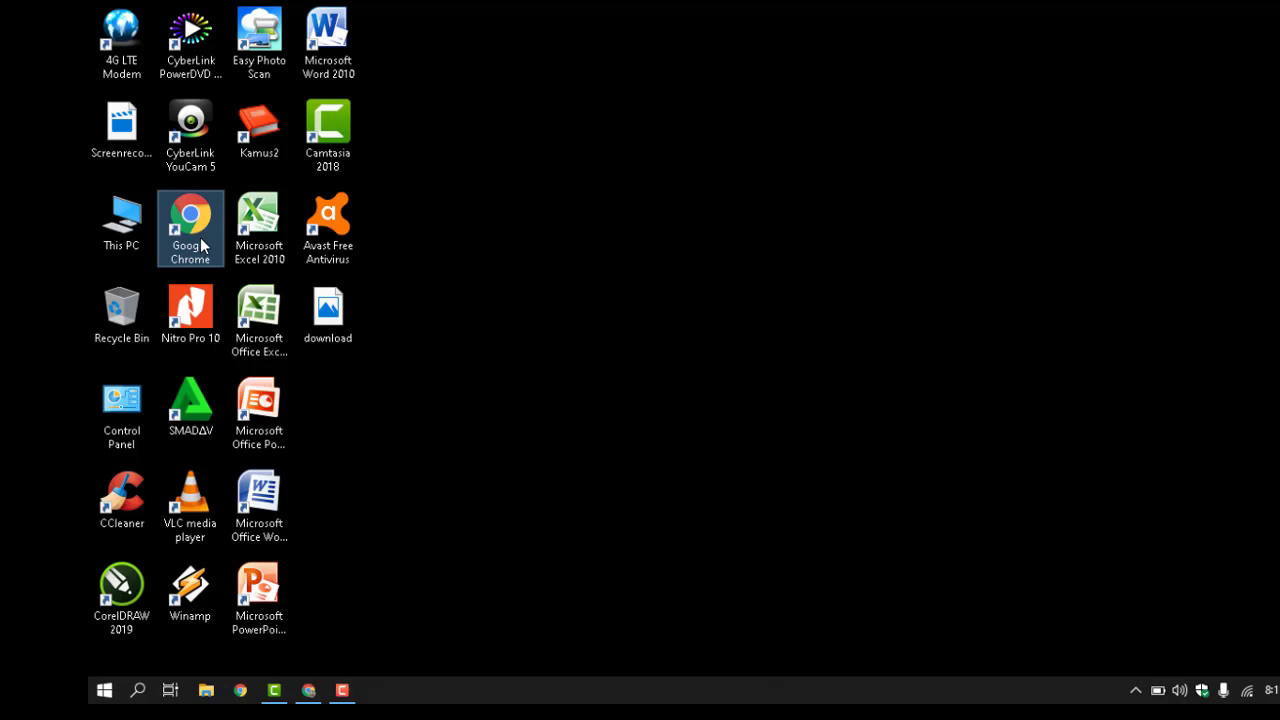
double_click(201, 246)
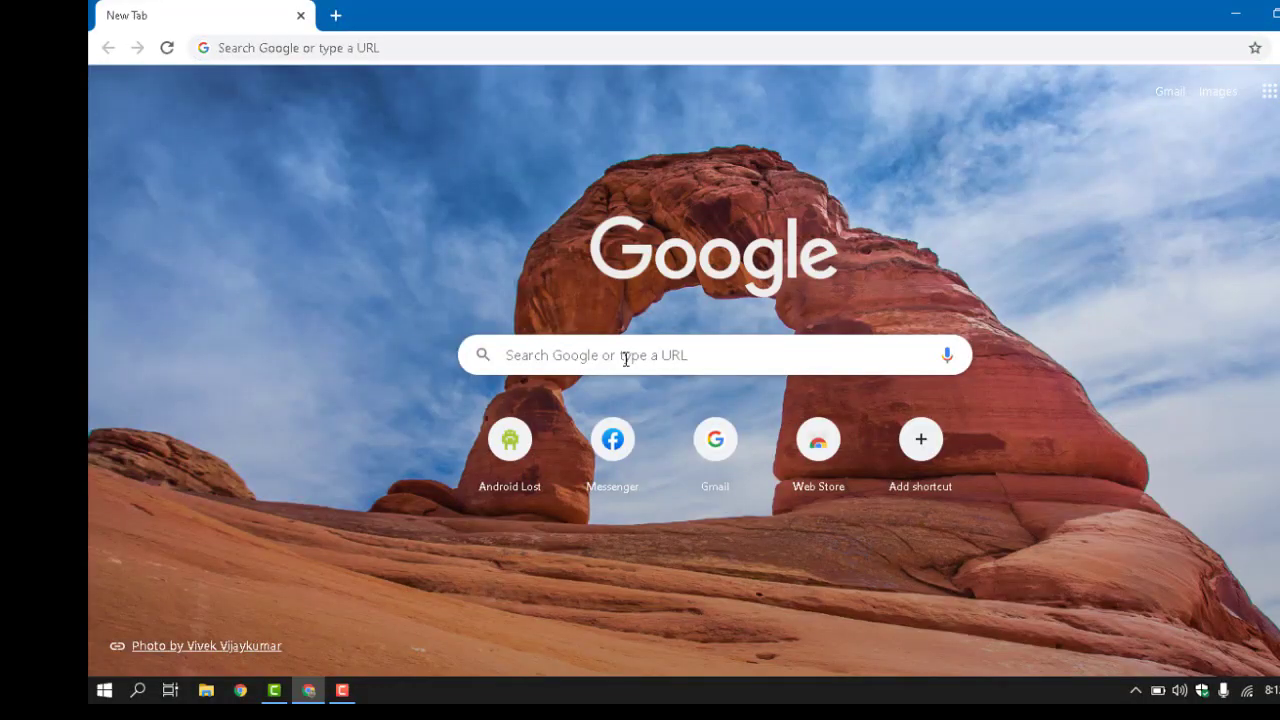
left_click(626, 356)
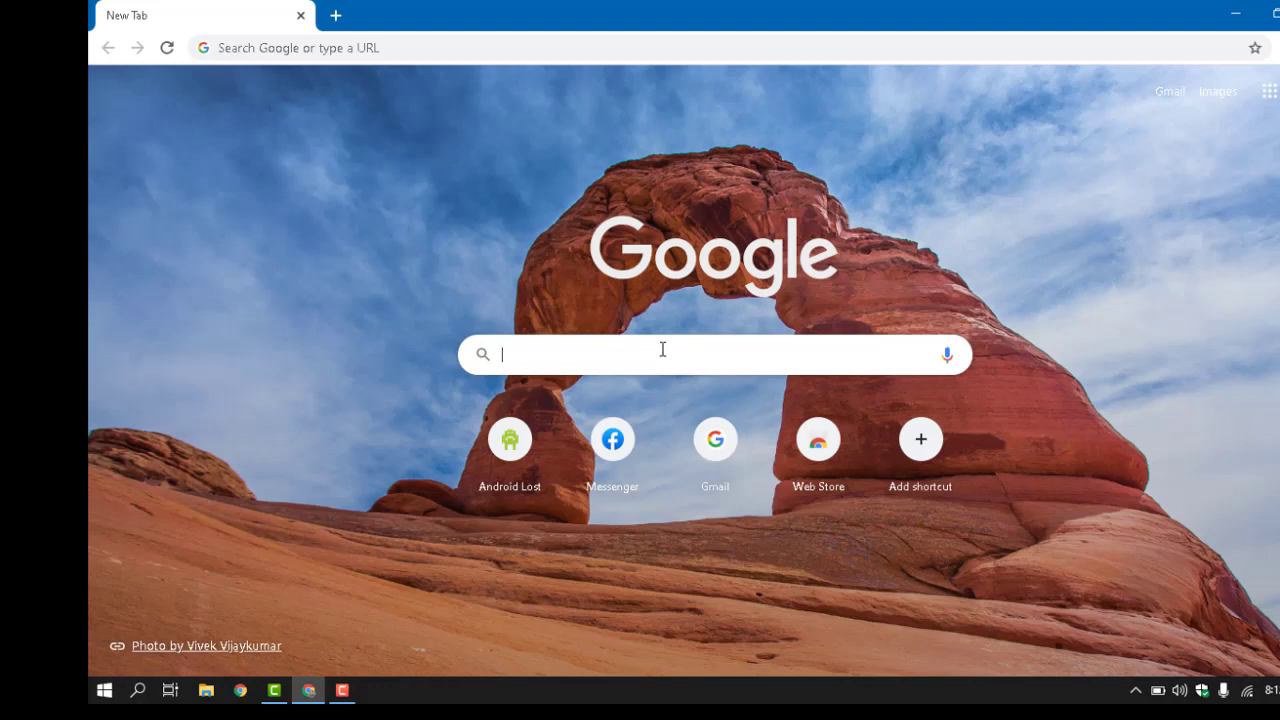
type("P")
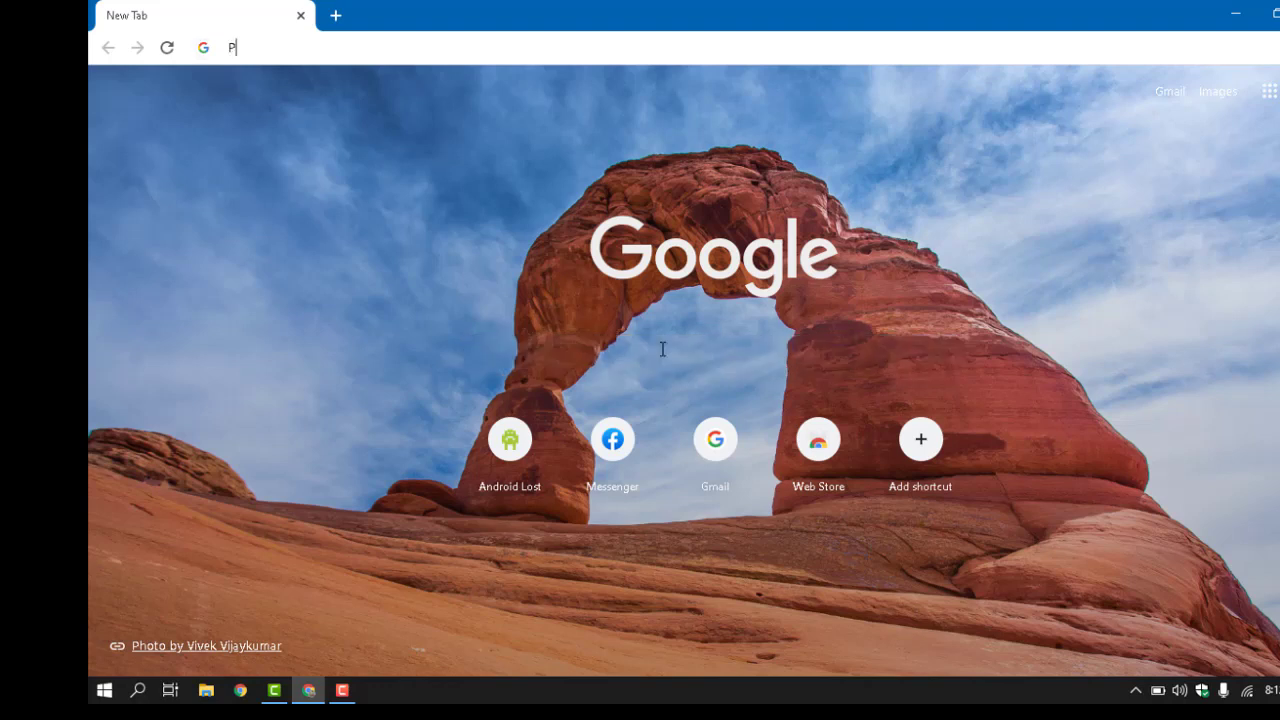
type("C REMOTE ")
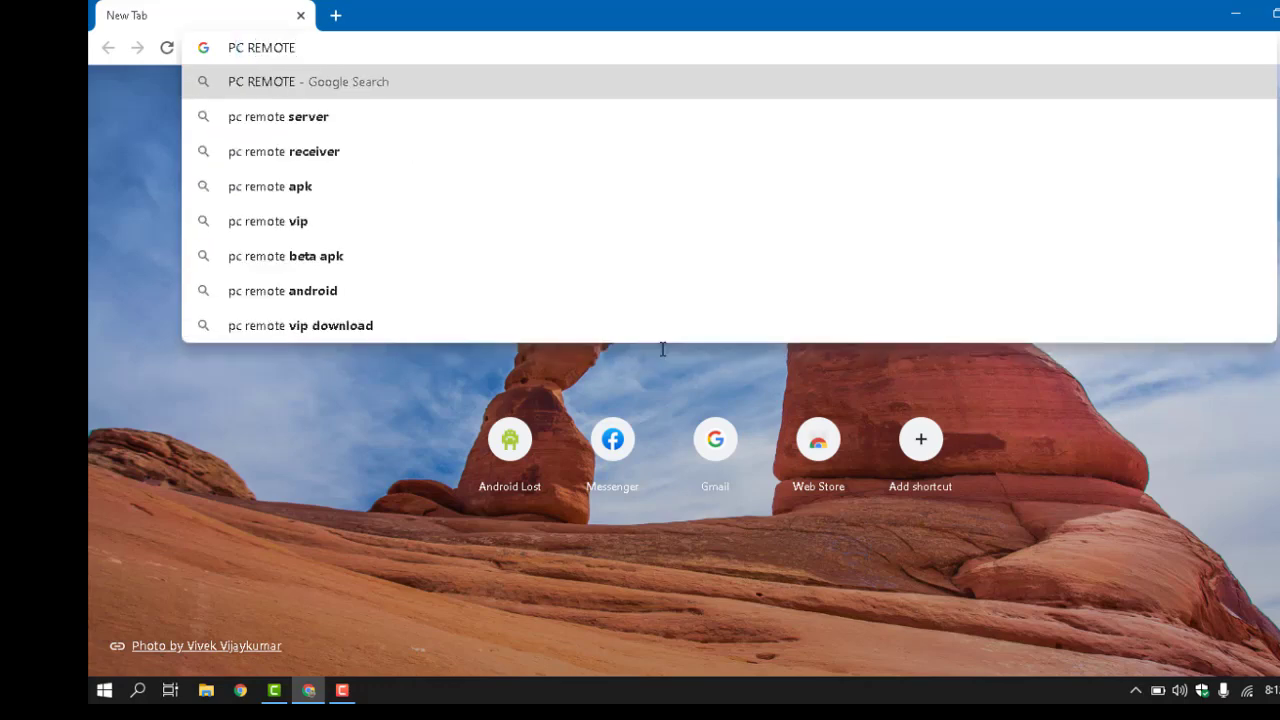
type("DOWNLOAD")
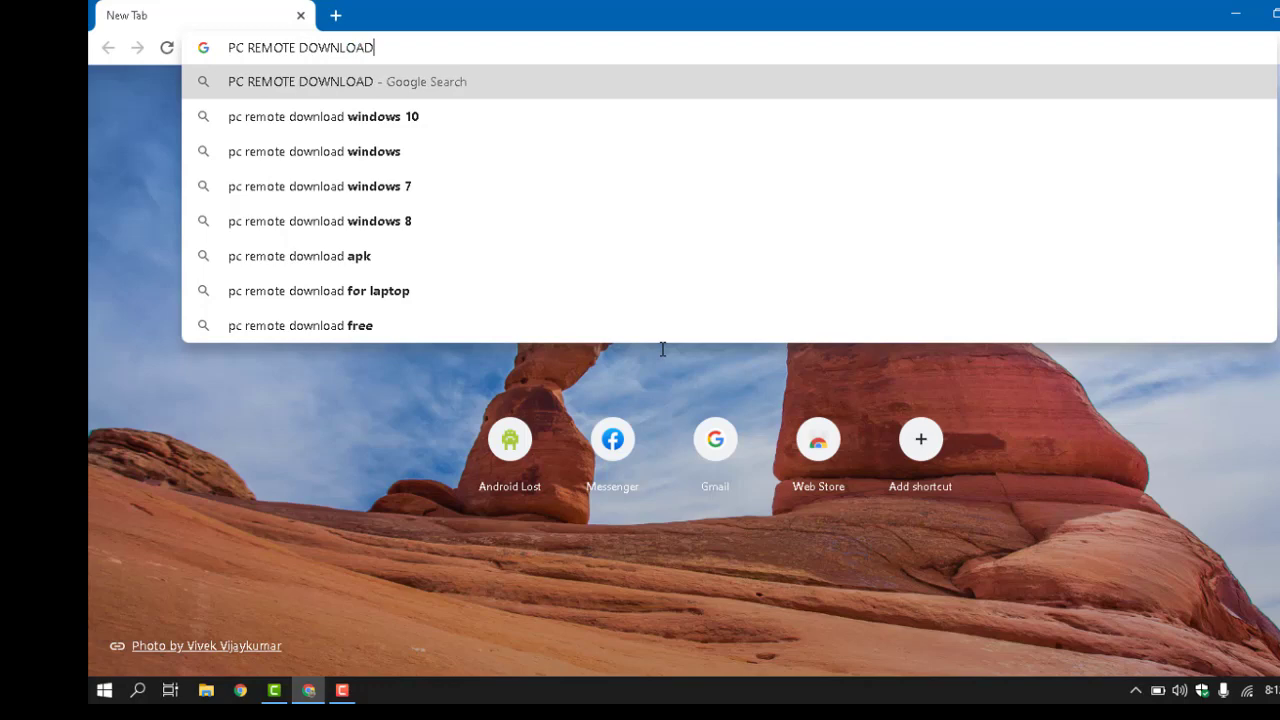
key("Return")
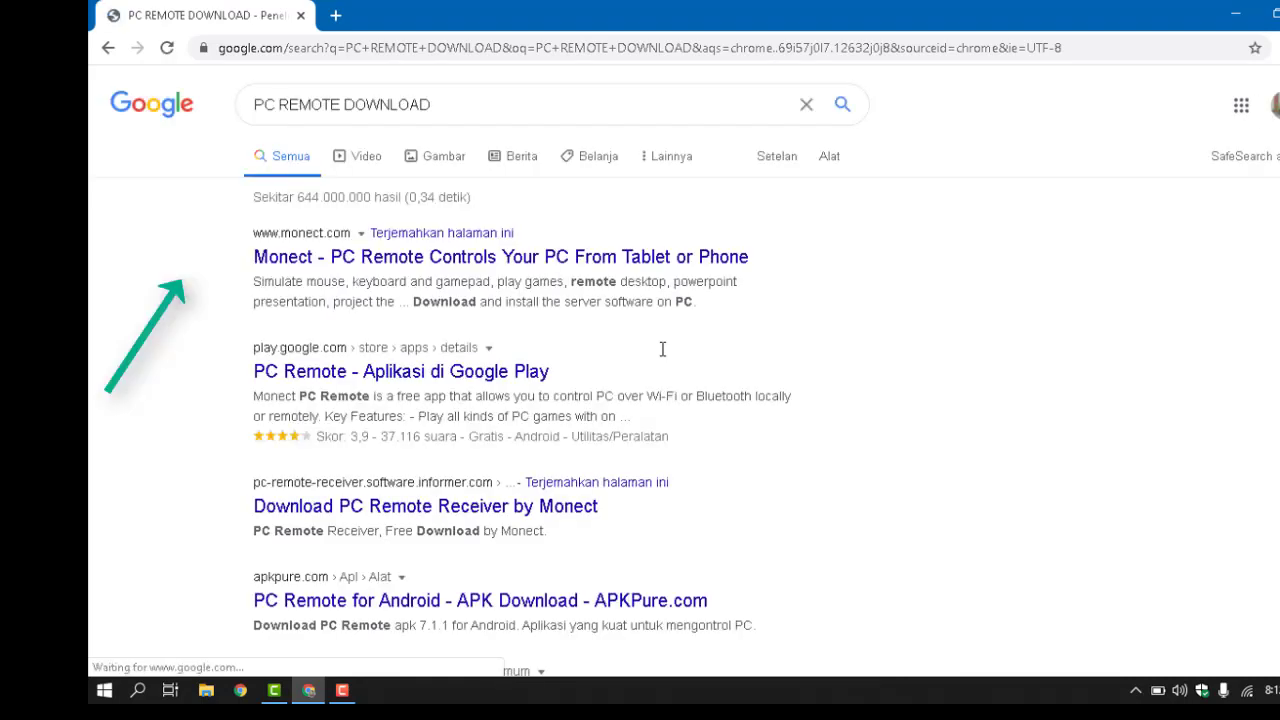
Open the Monect website from the search results and download the v7.2.1 server software for Windows 7 sp1 or above.
left_click(732, 256)
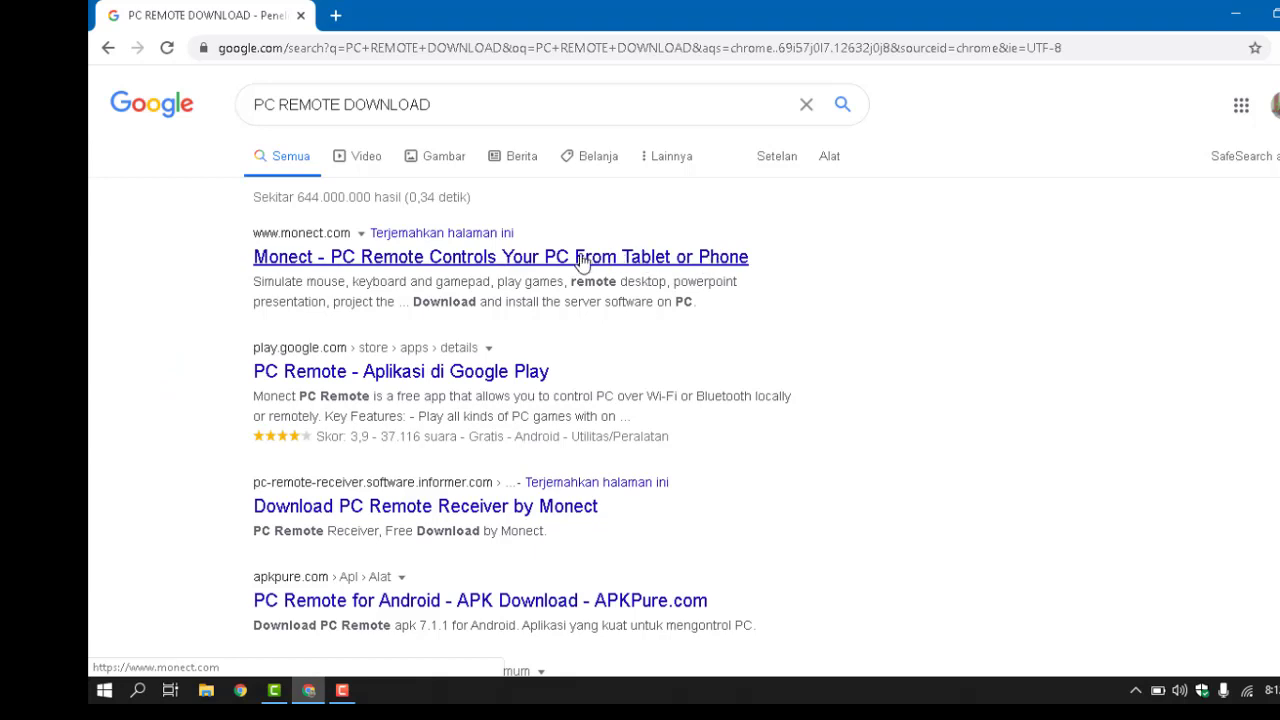
left_click(510, 255)
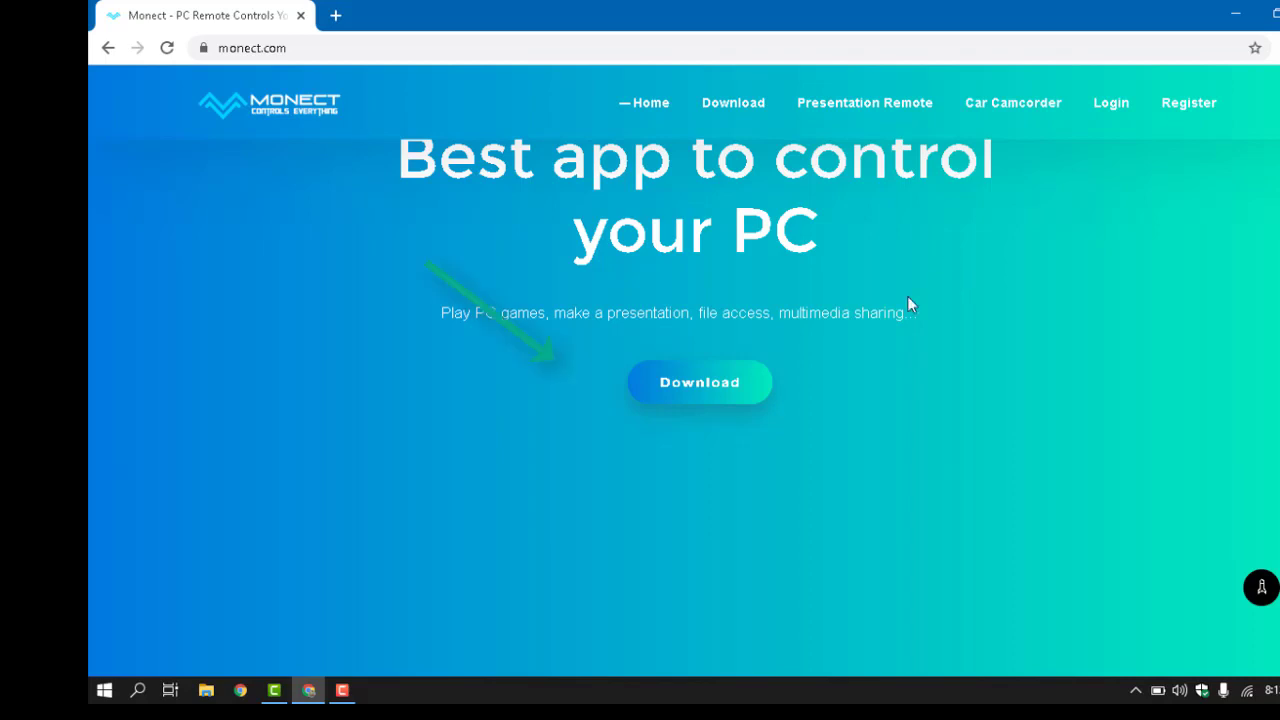
left_click(720, 392)
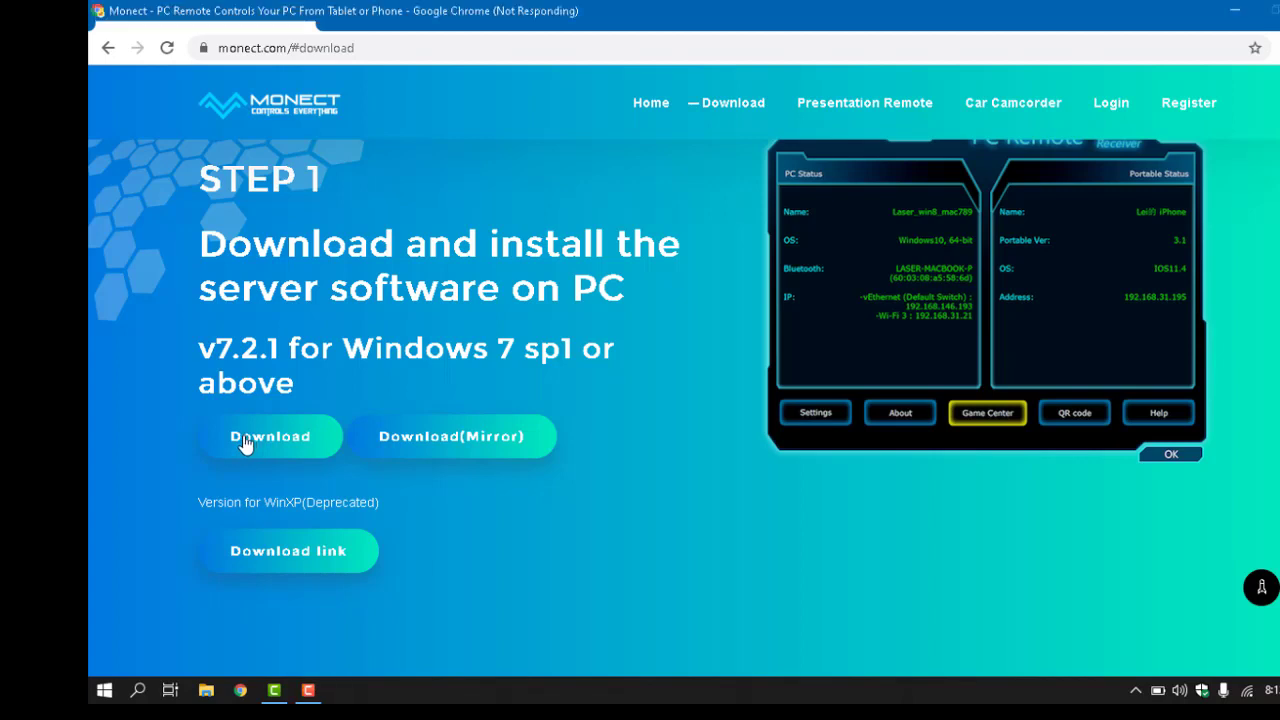
left_click(246, 444)
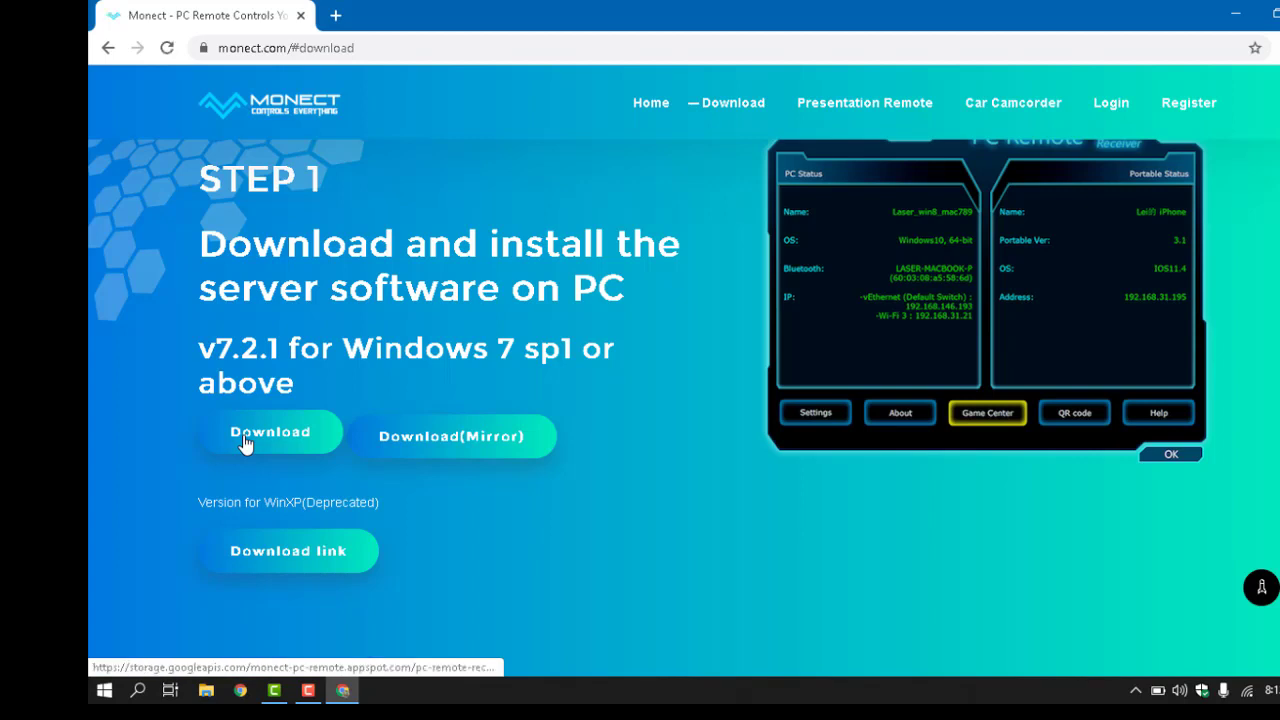
left_click(246, 444)
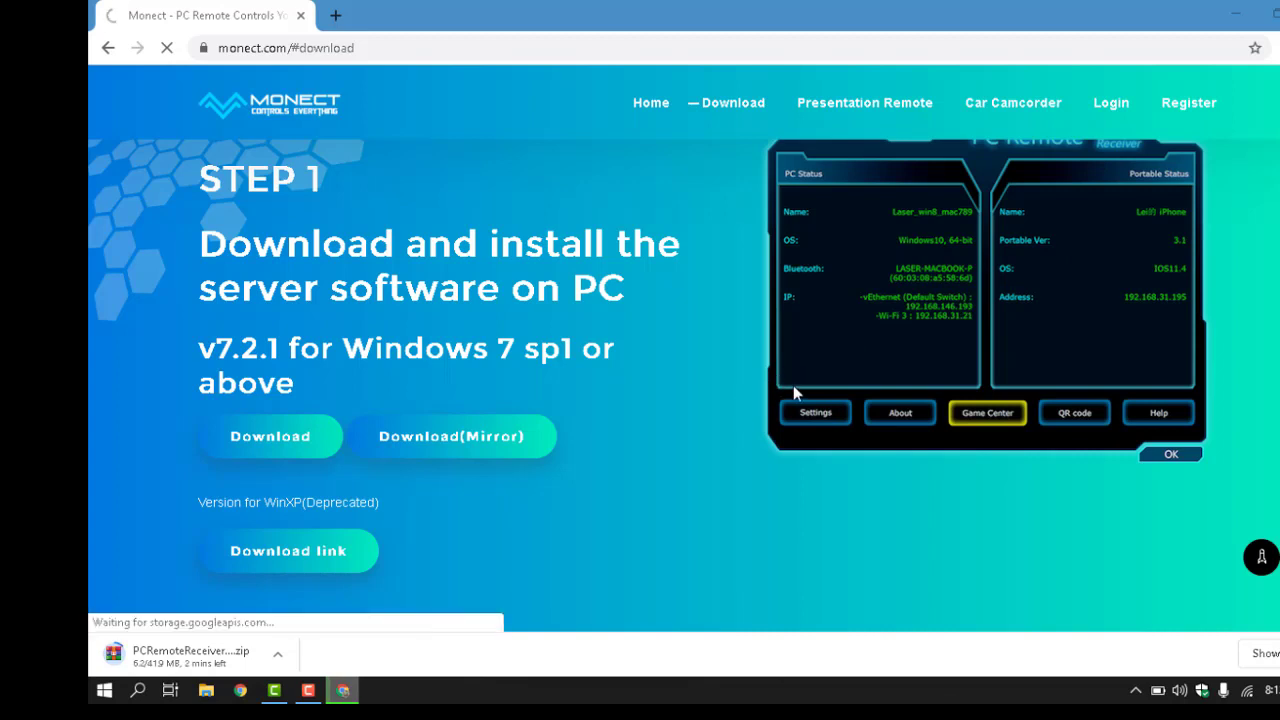
Switch to File Explorer and open the PCRemoteReceiverSetup_7_0_1 archive from the Downloads folder.
key("super+e")
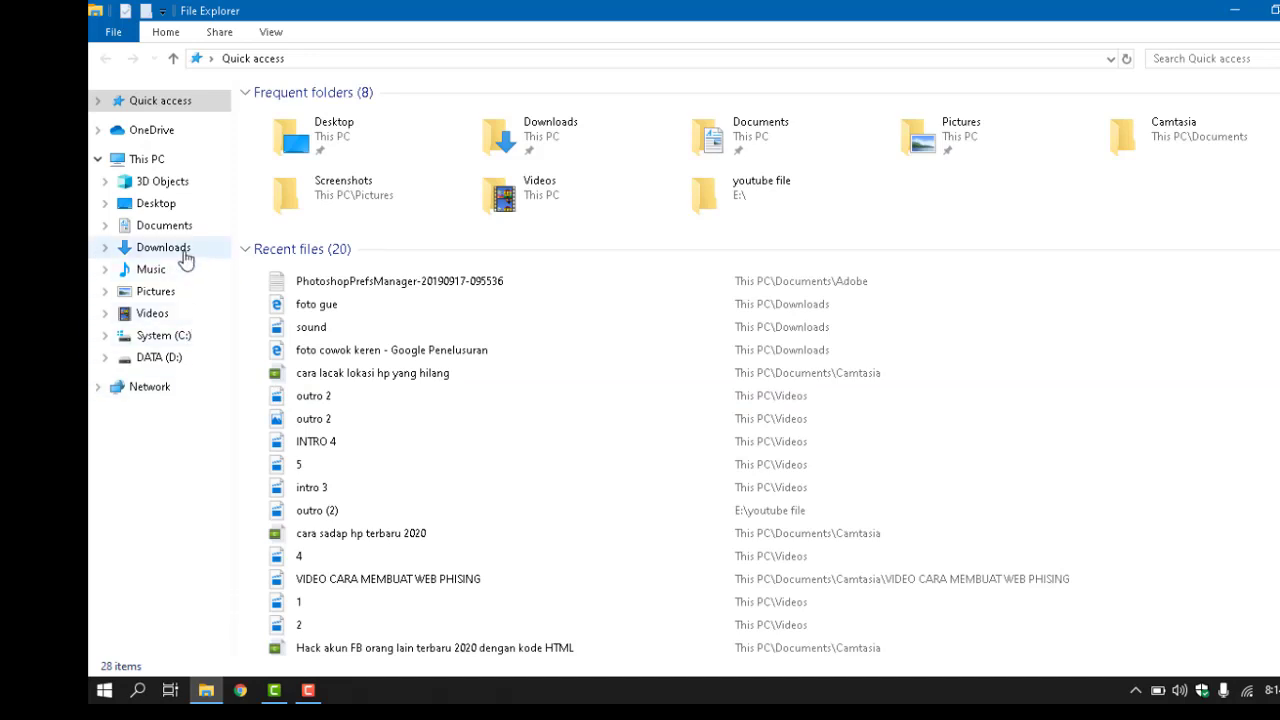
left_click(184, 252)
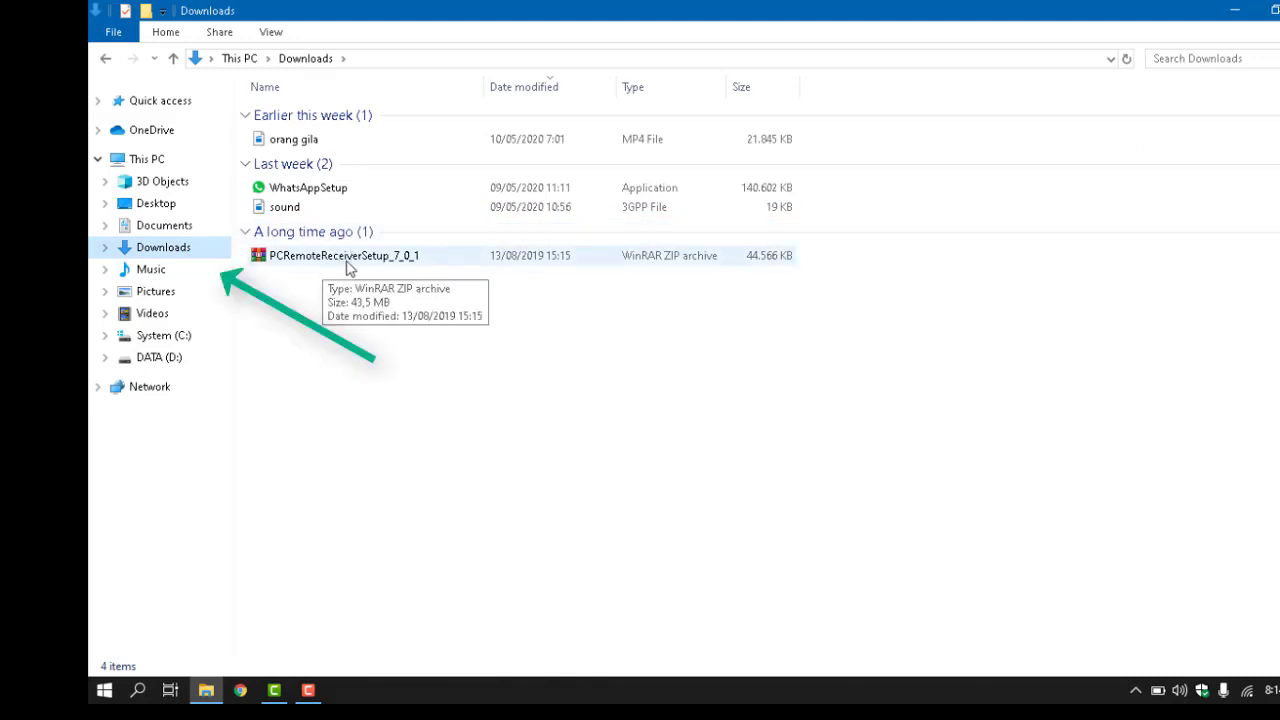
double_click(346, 258)
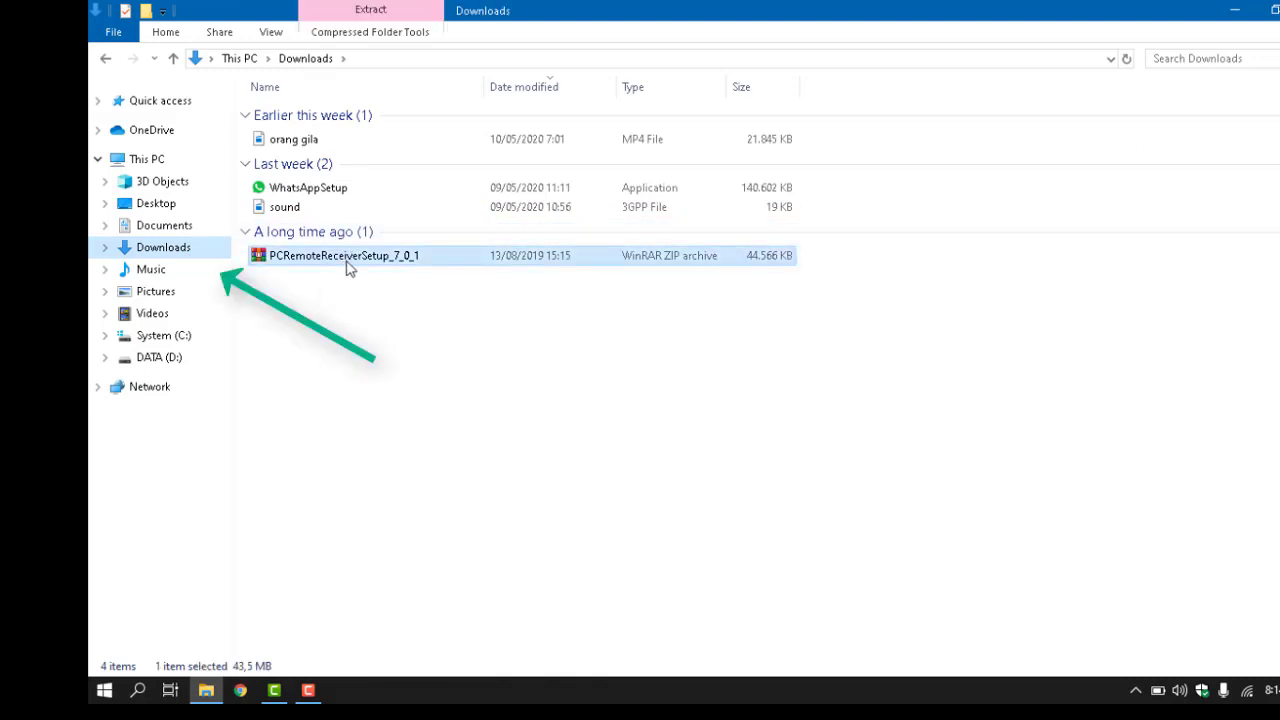
right_click(346, 258)
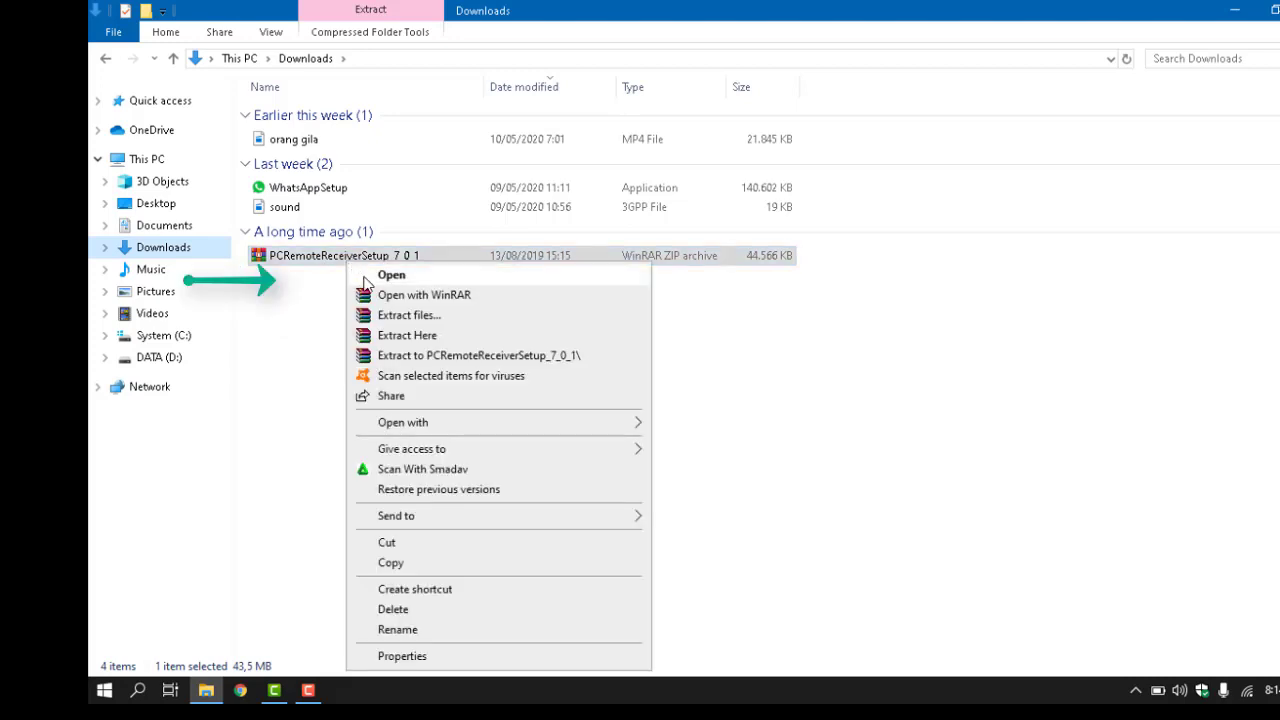
left_click(364, 276)
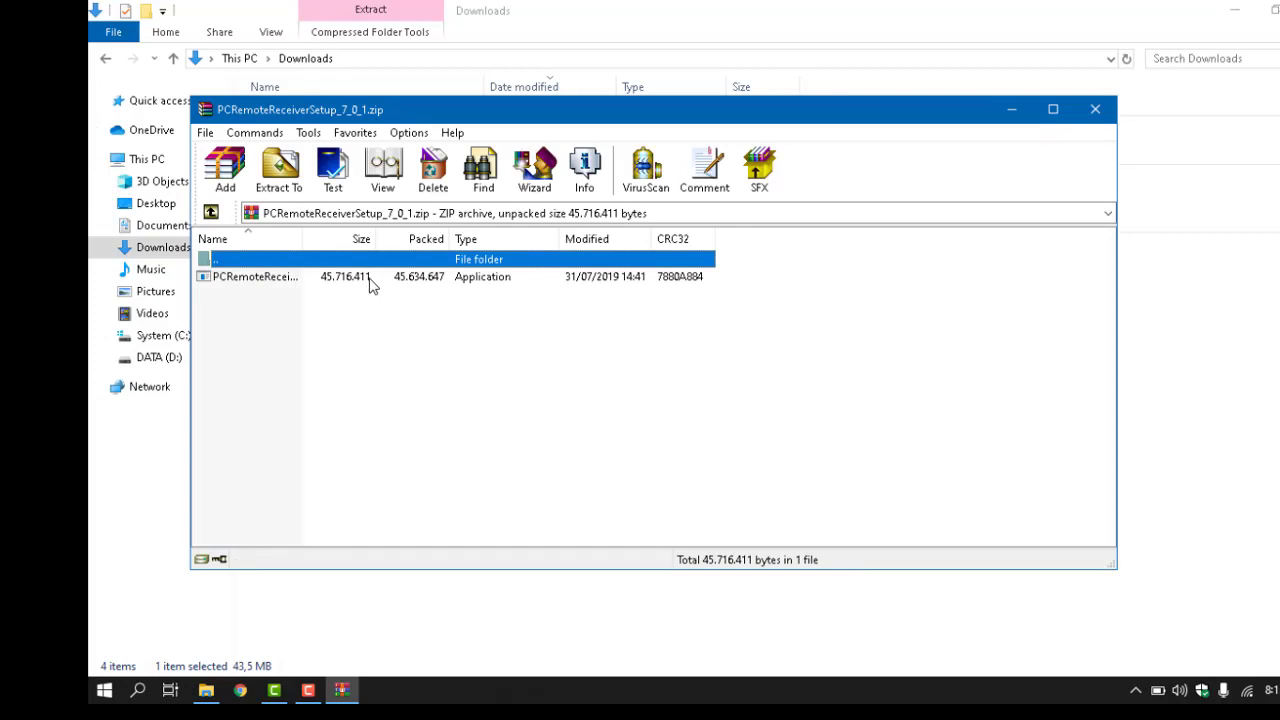
Run PCRemoteReceiverSetup_7_0_1.exe from the archive, and close the archive and Downloads windows.
left_click(355, 280)
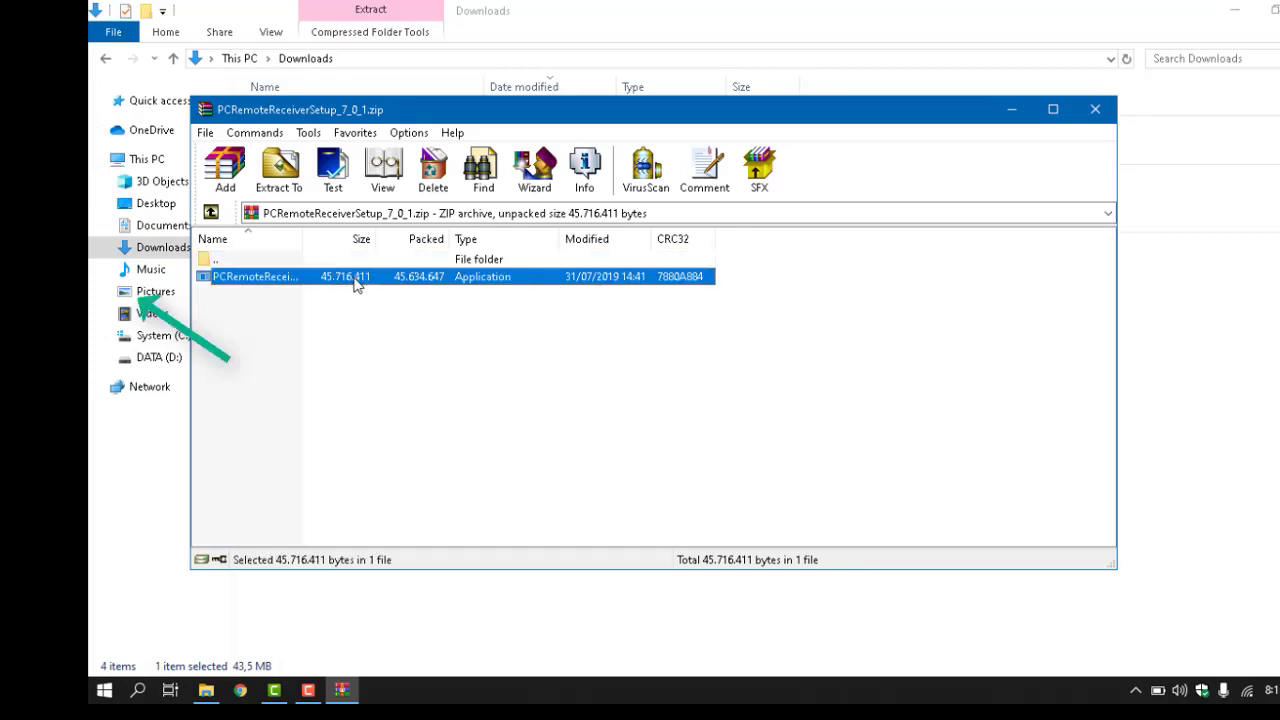
key("F2")
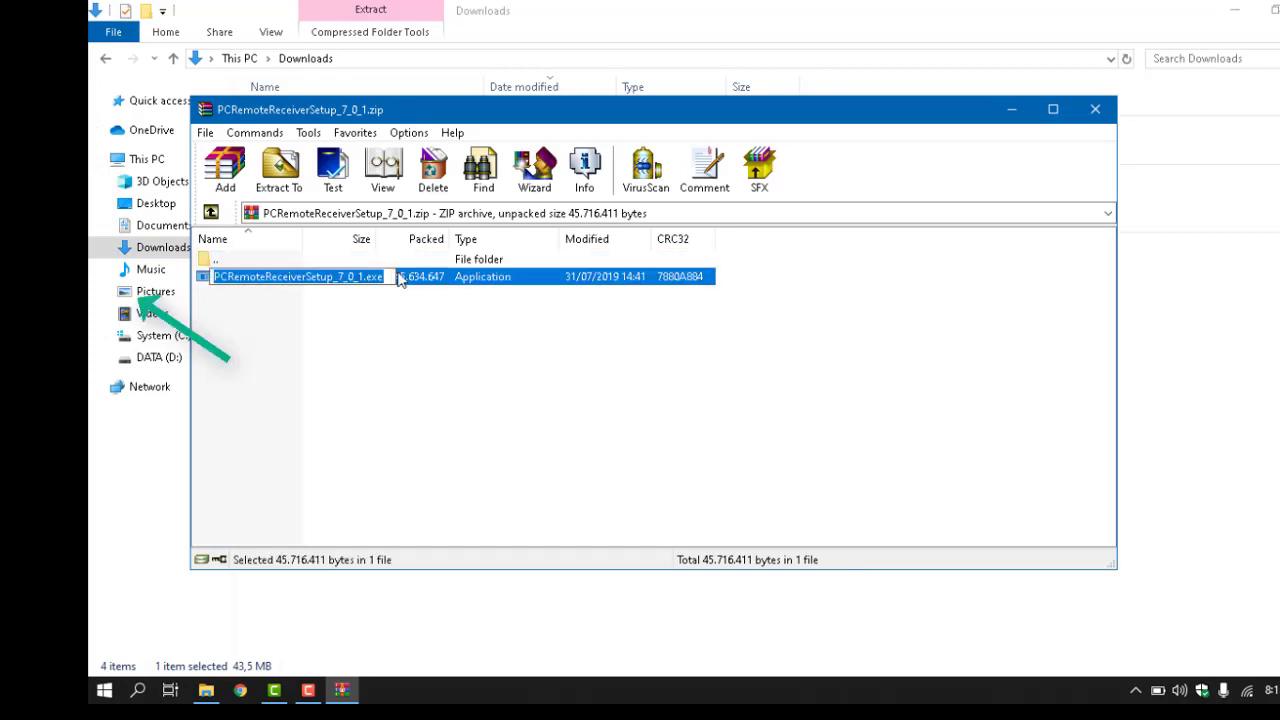
double_click(420, 283)
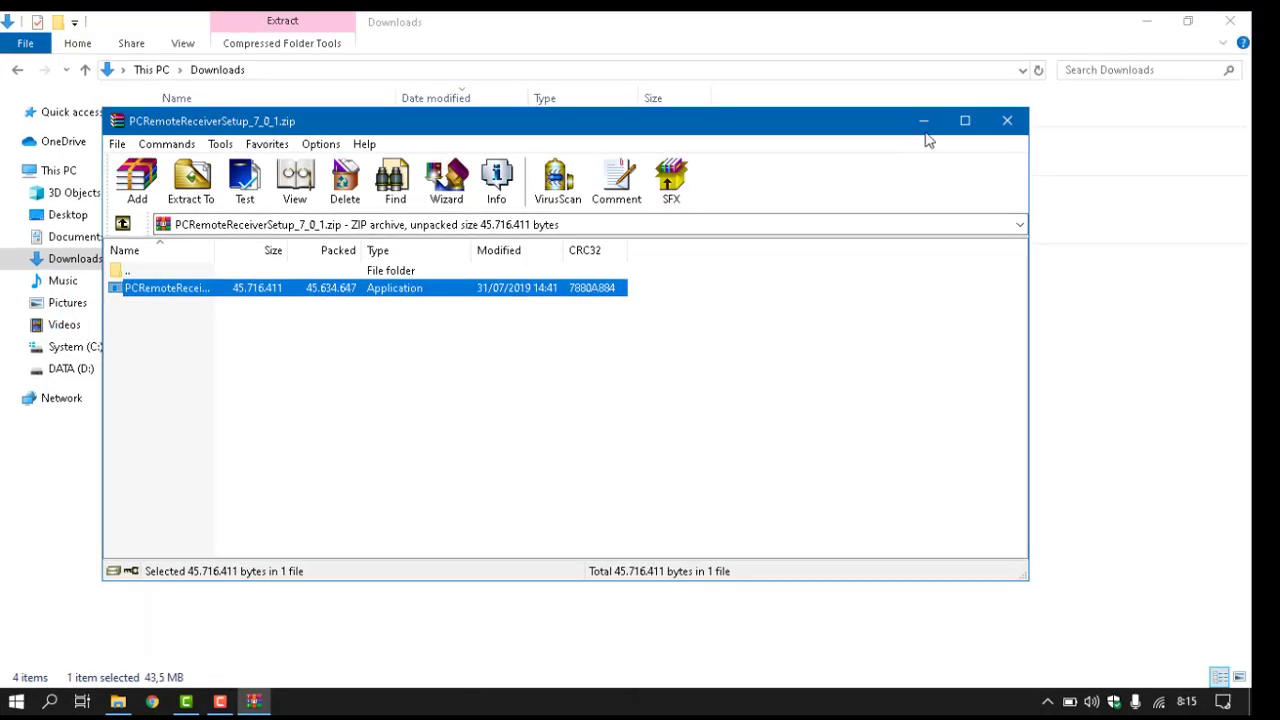
left_click(1020, 122)
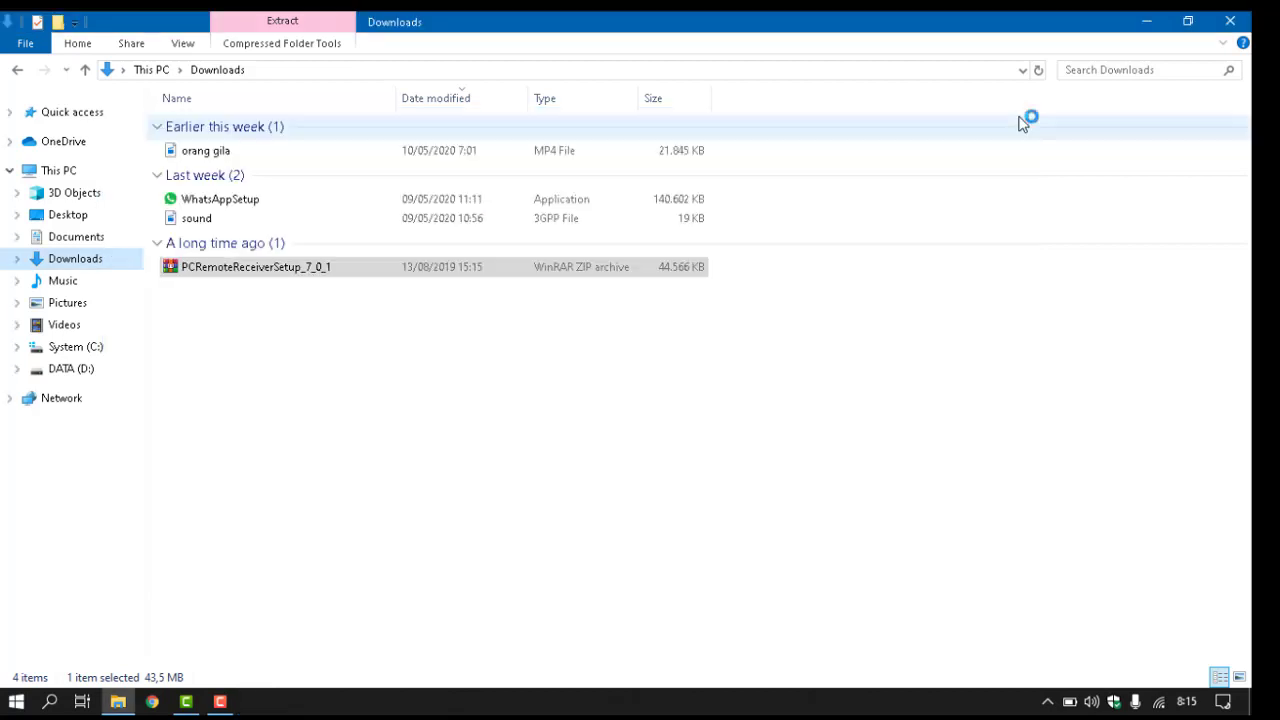
left_click(1230, 20)
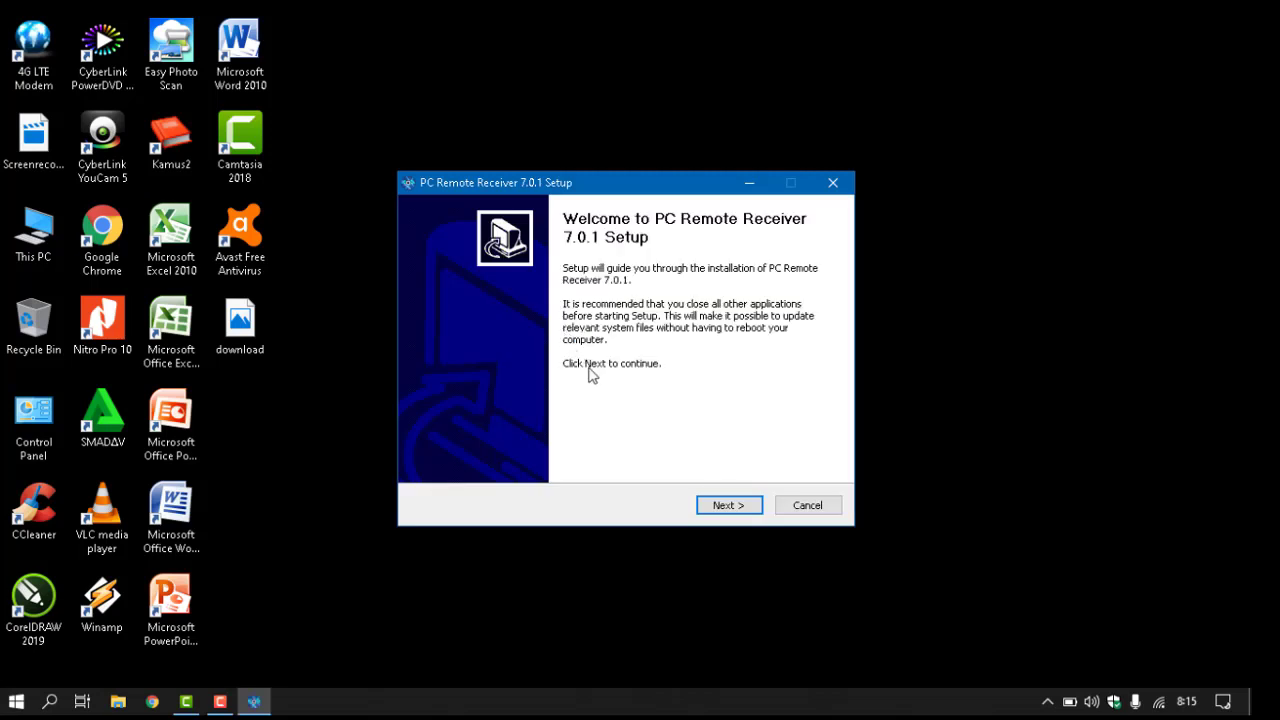
Install PC Remote Receiver 7.0.1 in the default folder and run it, allowing the Monect Human Interface Devices driver installation.
left_click(719, 507)
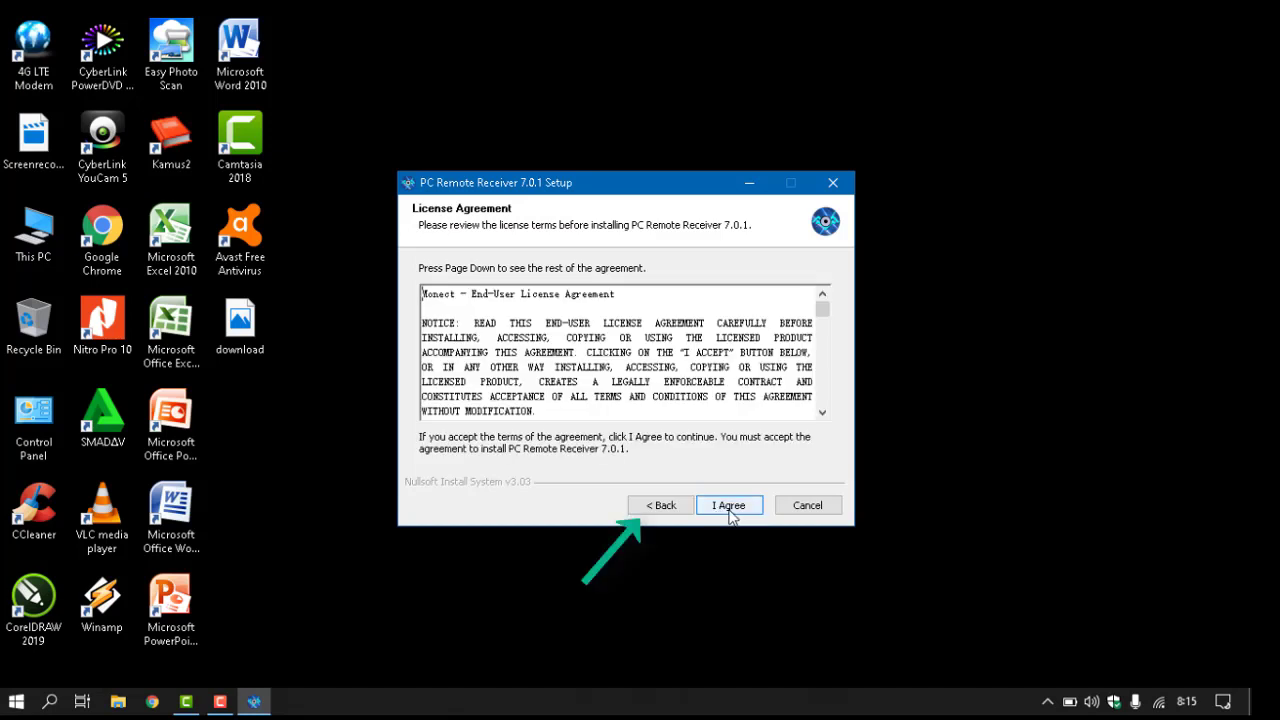
left_click(729, 506)
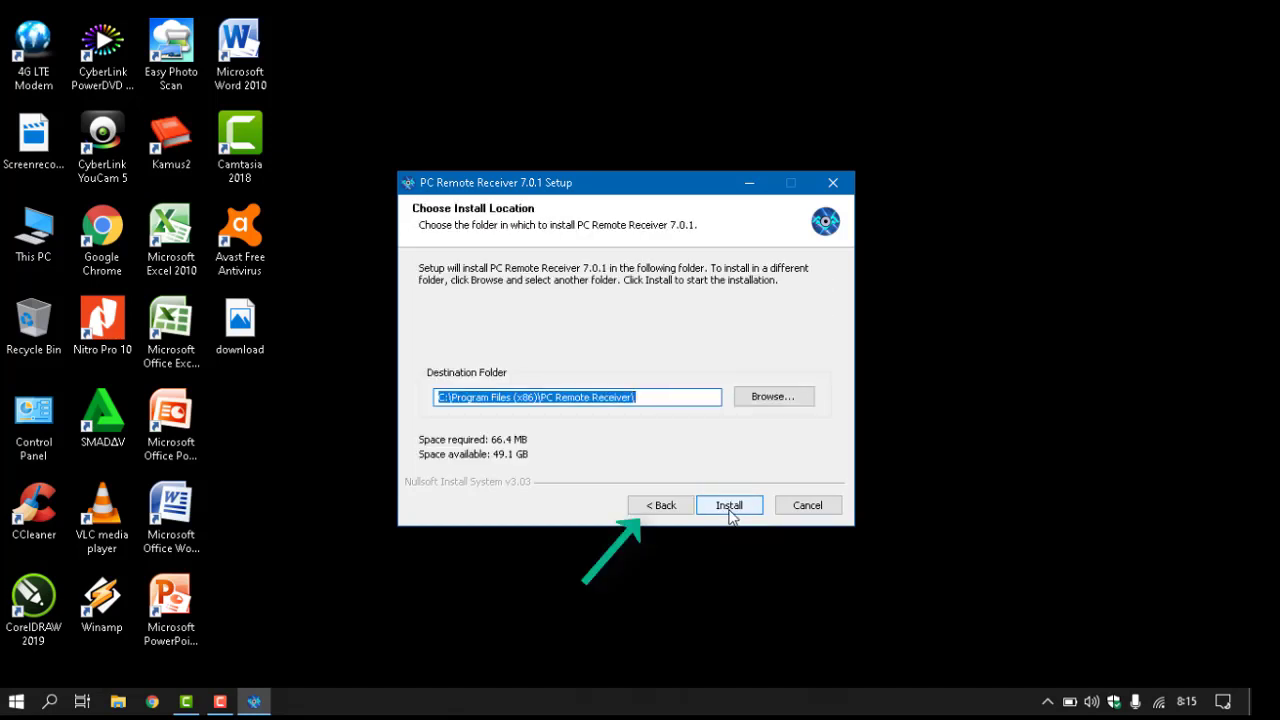
left_click(729, 506)
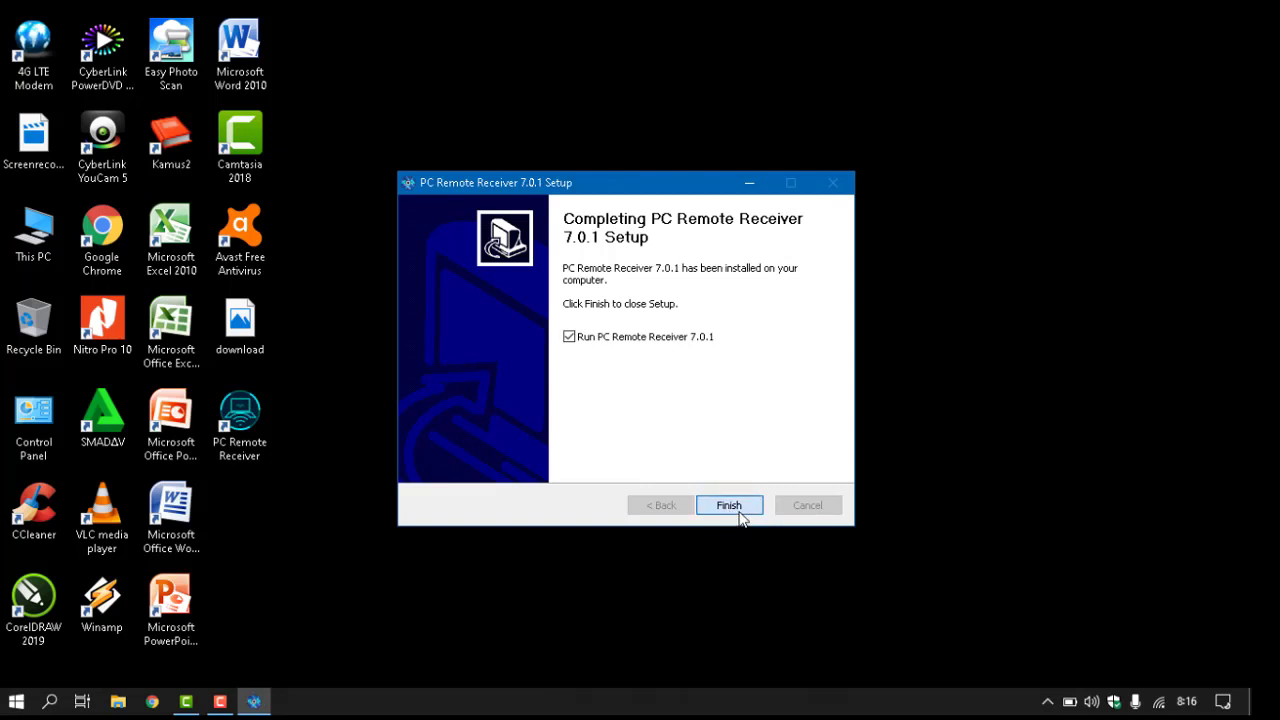
left_click(739, 509)
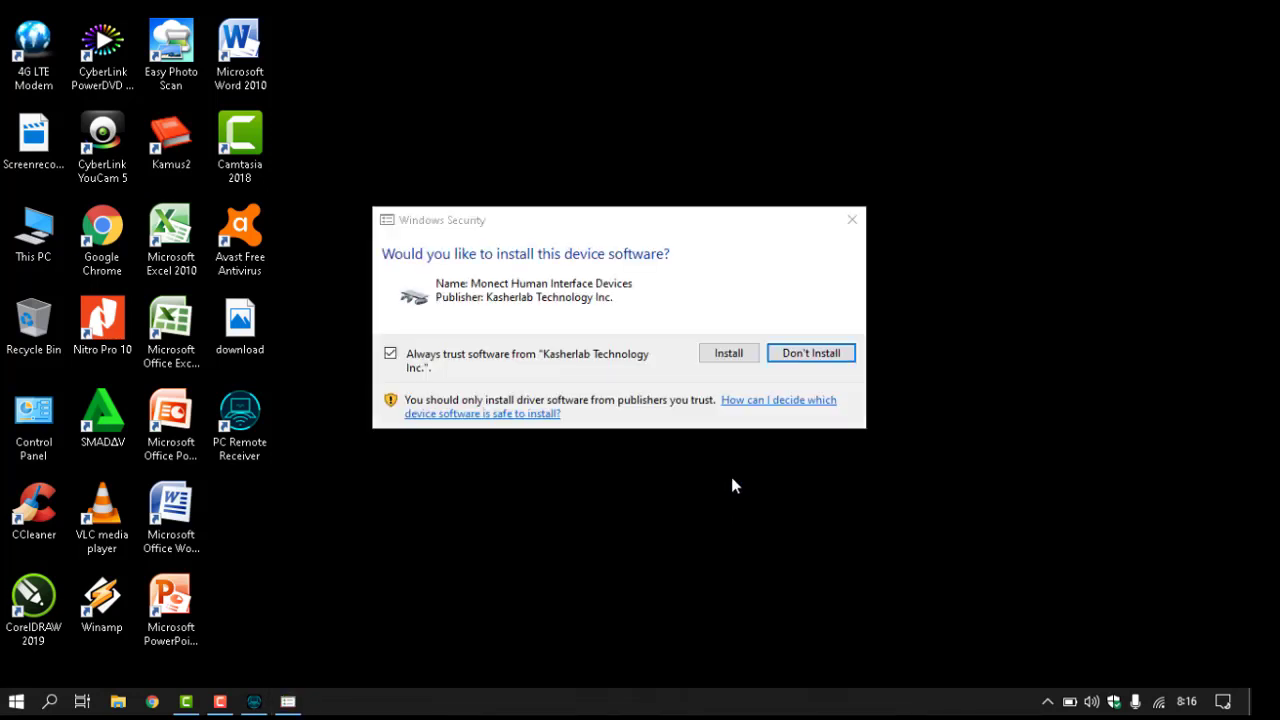
left_click(729, 354)
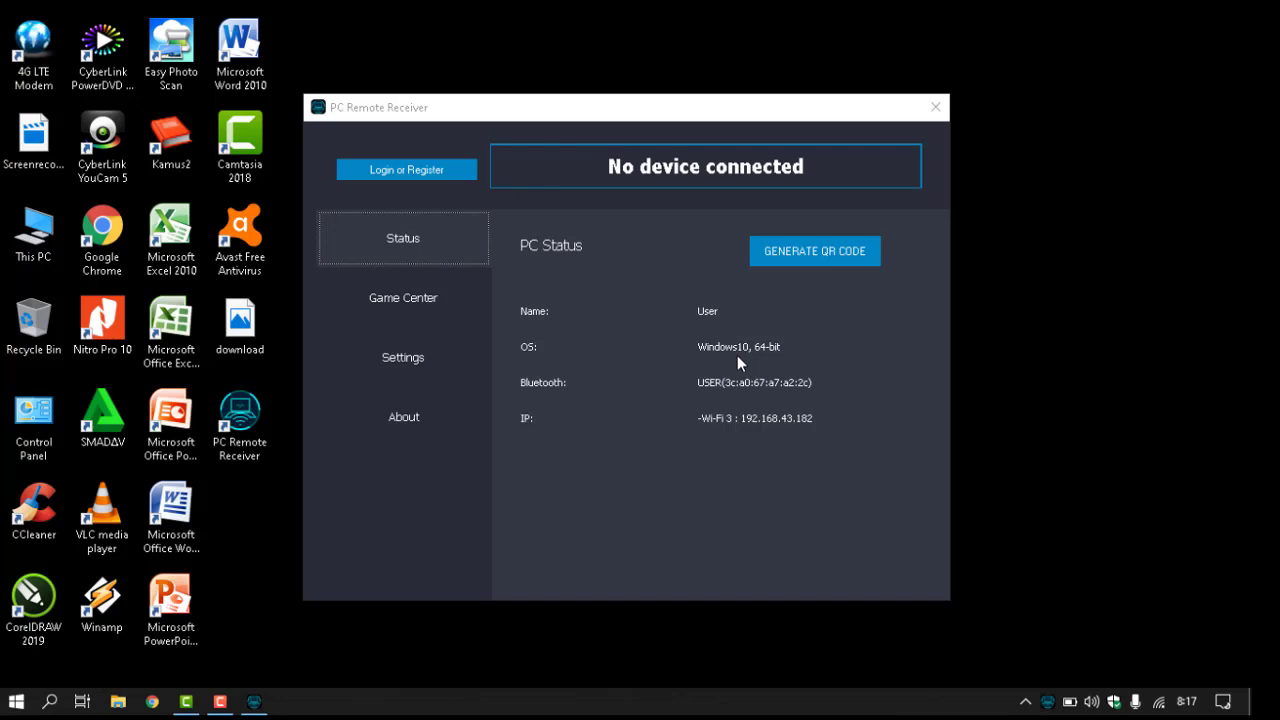
Generate the QR code for connecting the phone, then close the code and the PC Remote Receiver window.
left_click(824, 259)
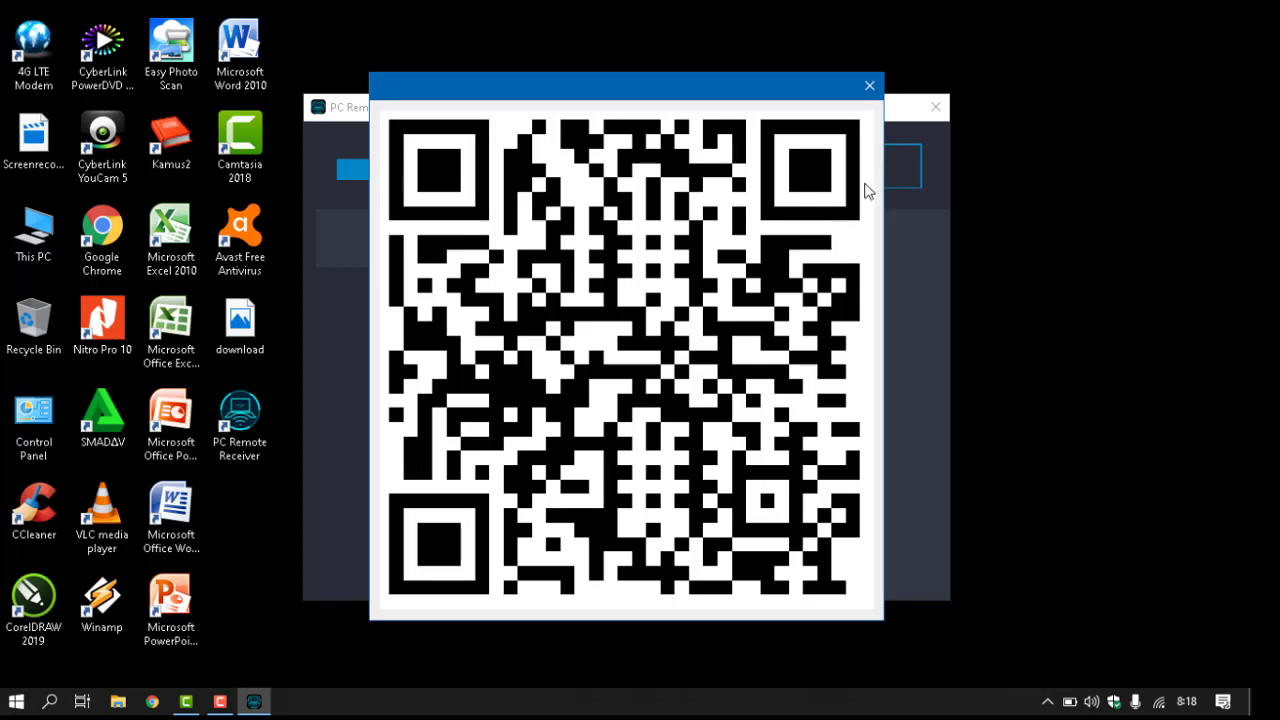
left_click(869, 86)
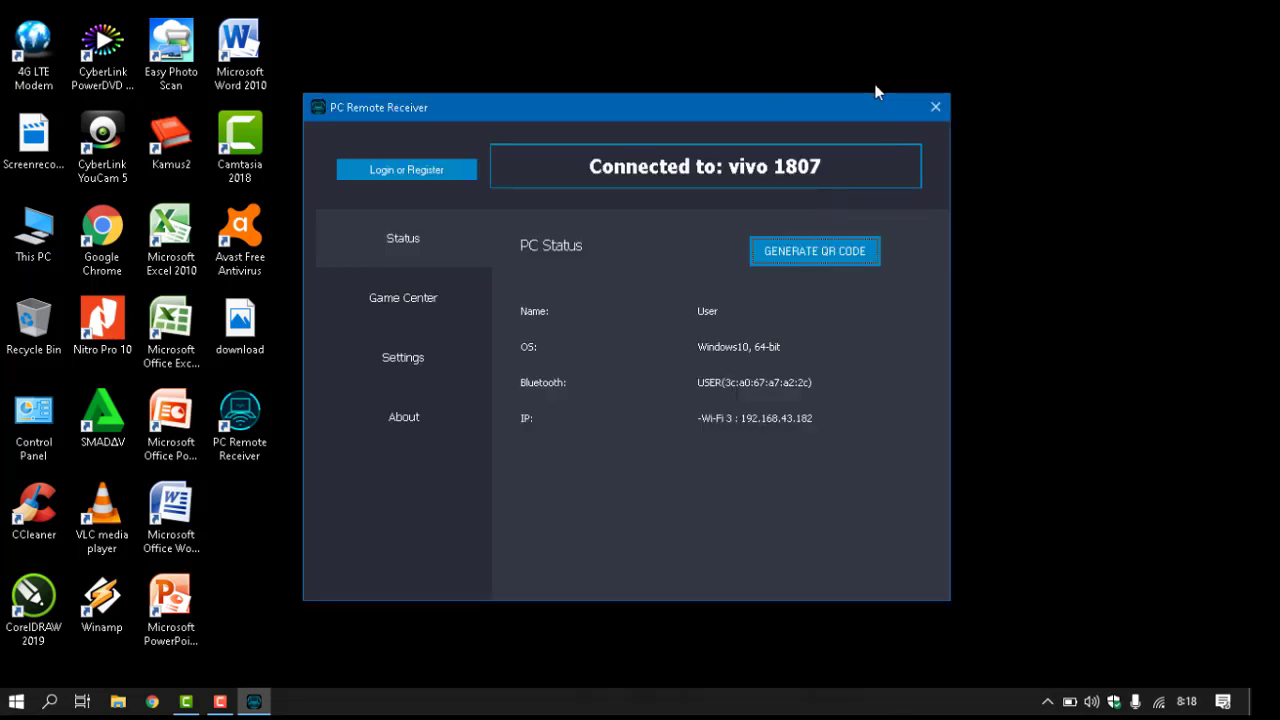
left_click(945, 114)
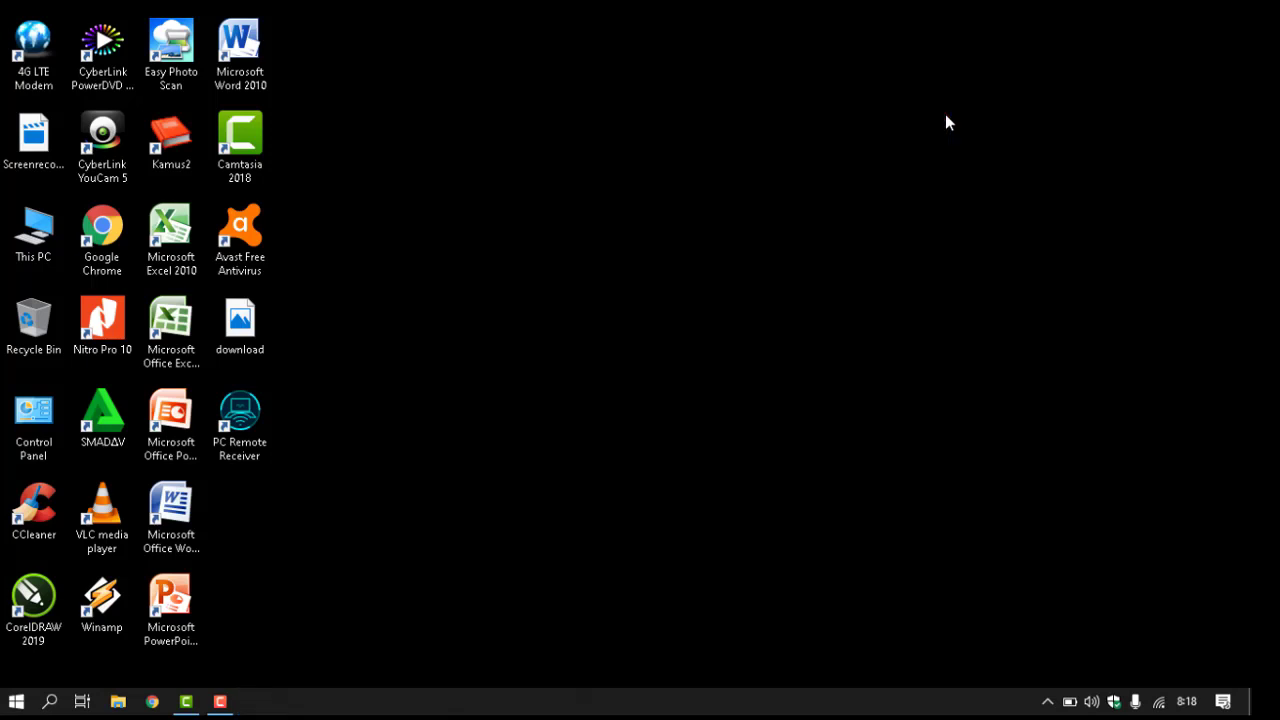